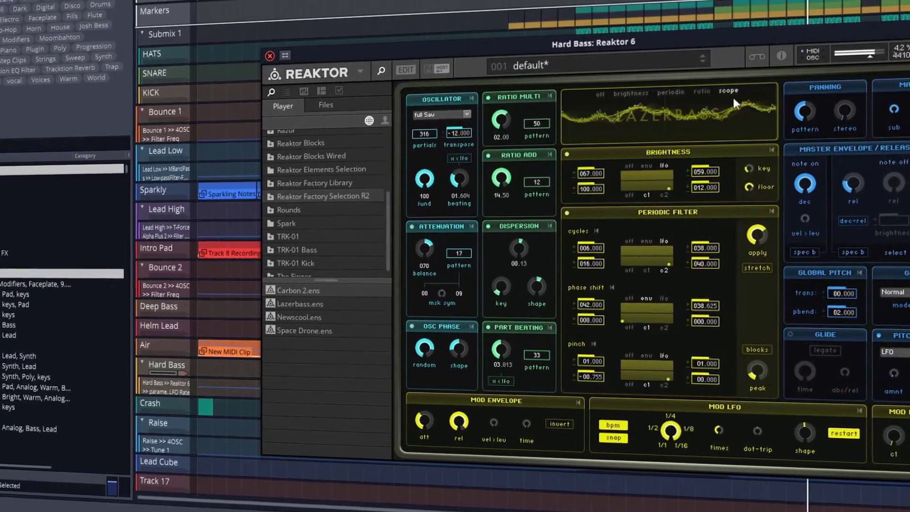
Cycle the Lazerbass display through periodic, ratio, off and animated scope views
left_click(666, 94)
left_click(696, 90)
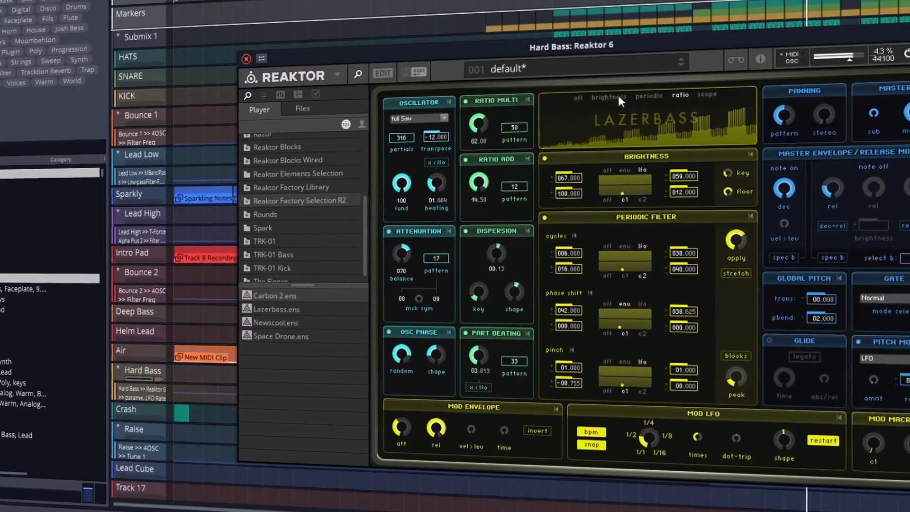
left_click(593, 96)
left_click(572, 97)
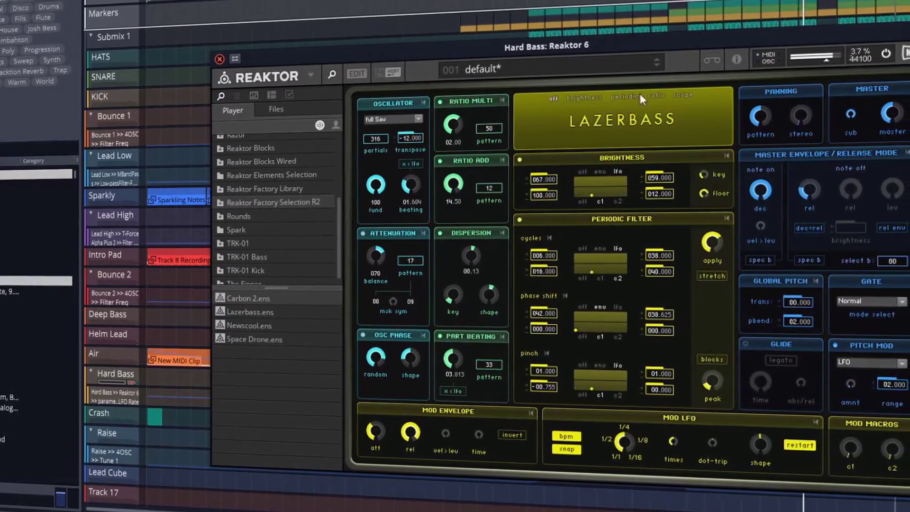
left_click(618, 92)
left_click(676, 94)
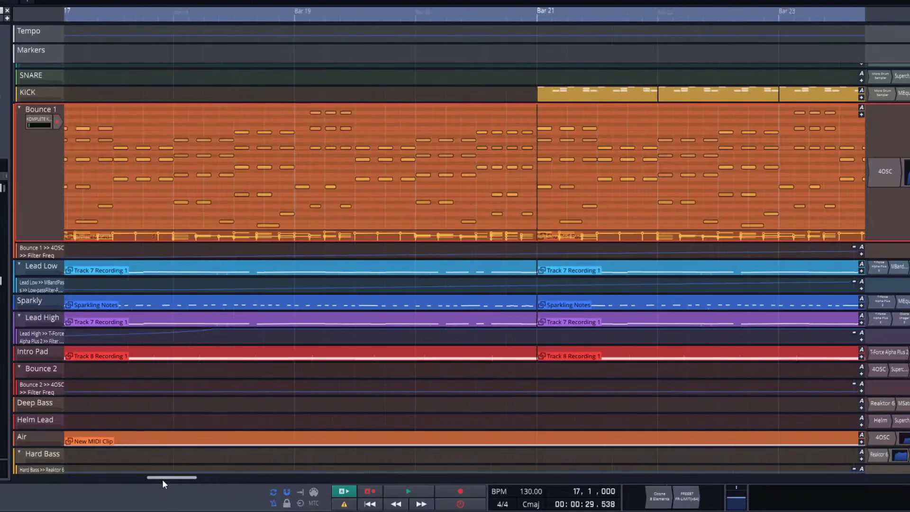
Play the song, then restart playback from around bar 50 and scroll the timeline back
left_click_drag(162, 479, 157, 479)
key("space")
scroll(406, 21, "down", 2)
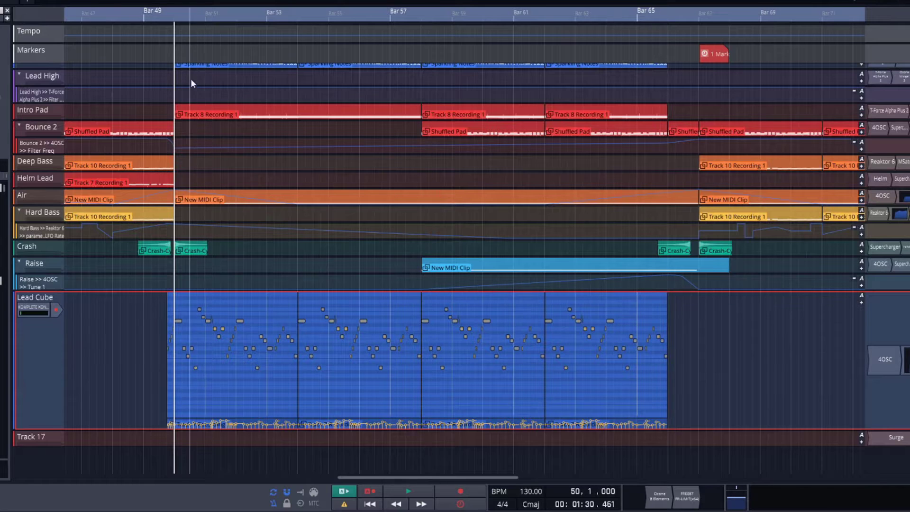
key("space")
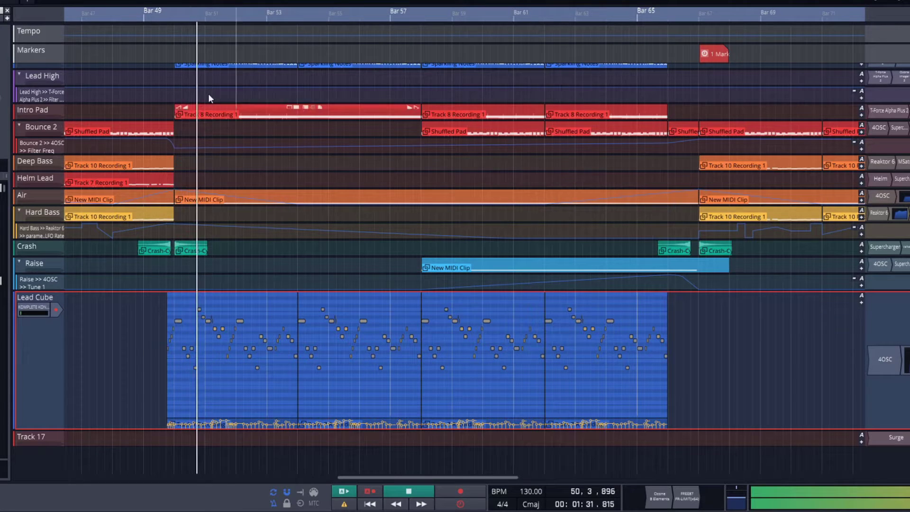
scroll(199, 56, "up", 3)
left_click_drag(438, 477, 453, 479)
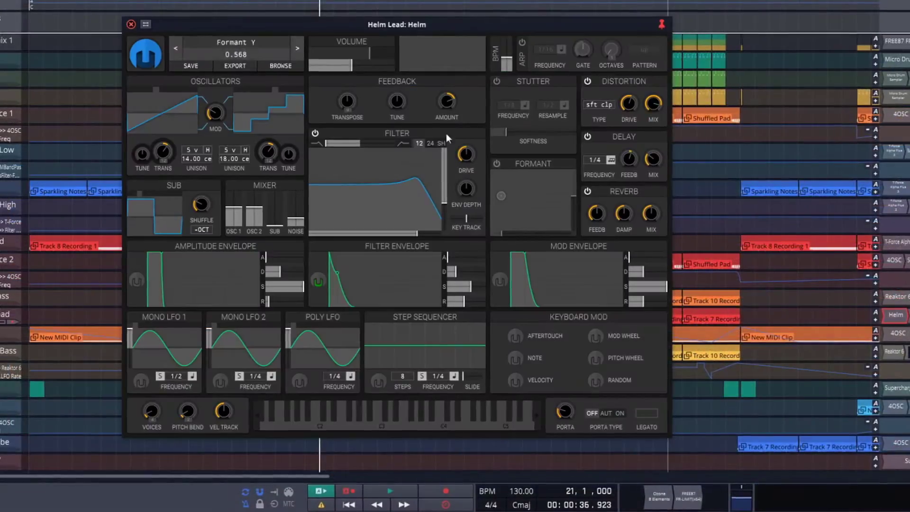
Reposition the Helm window over the arrangement and set the playback position to bar 42
left_click_drag(517, 27, 520, 84)
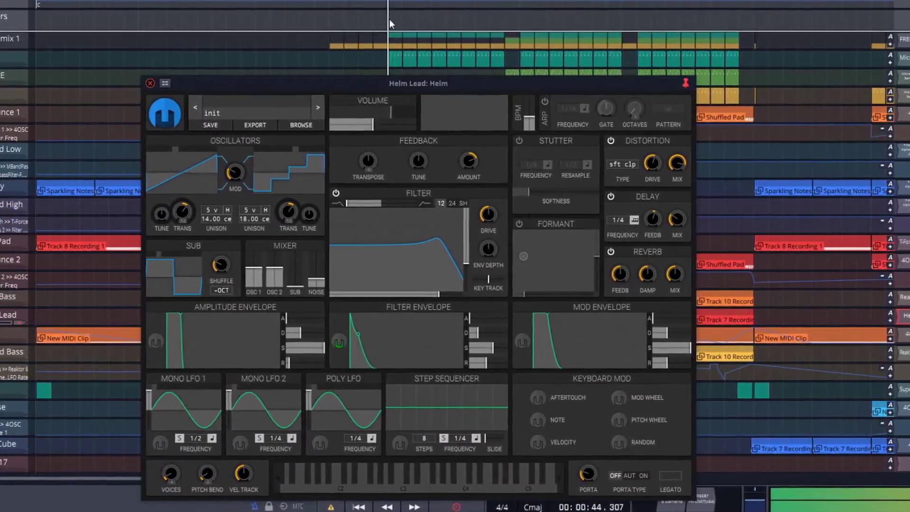
left_click_drag(440, 84, 490, 39)
left_click(650, 15)
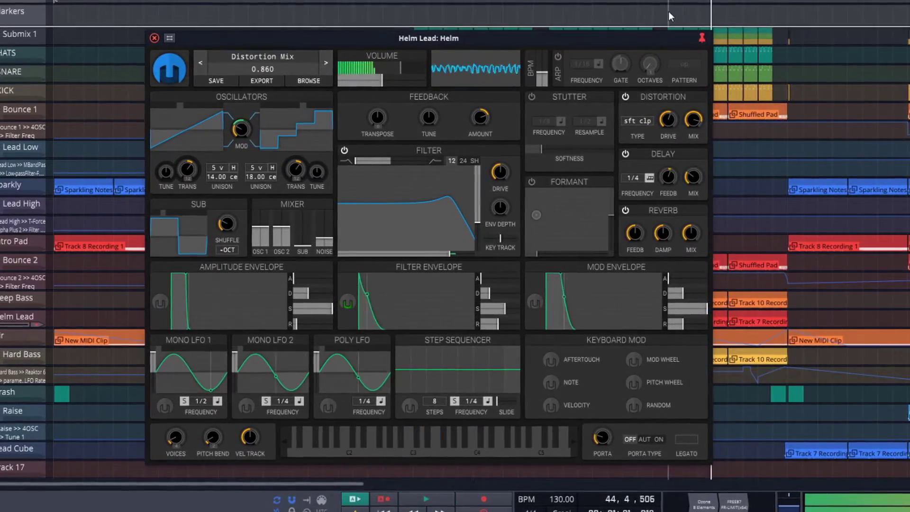
key("space")
key("space")
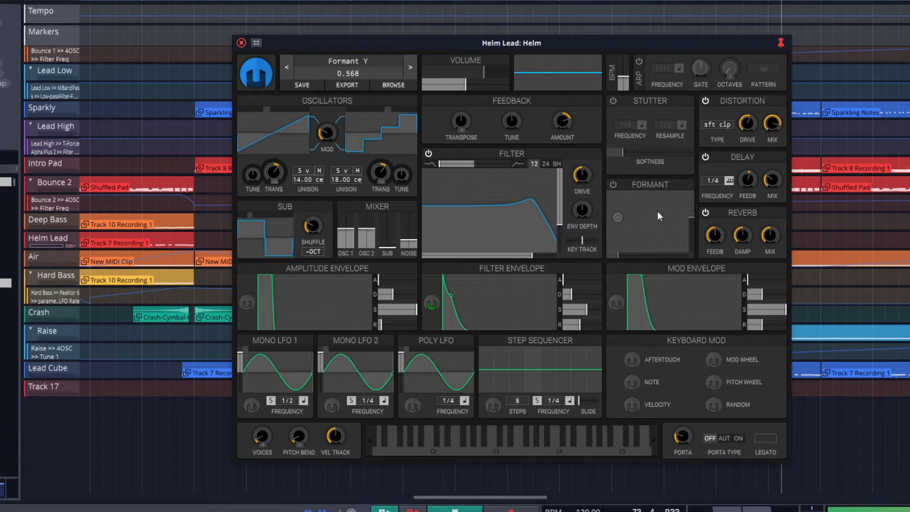
Shift Helm's formant point up and right, toggle Stutter, and push filter blend to 2.000
left_click_drag(657, 211, 692, 204)
left_click(612, 102)
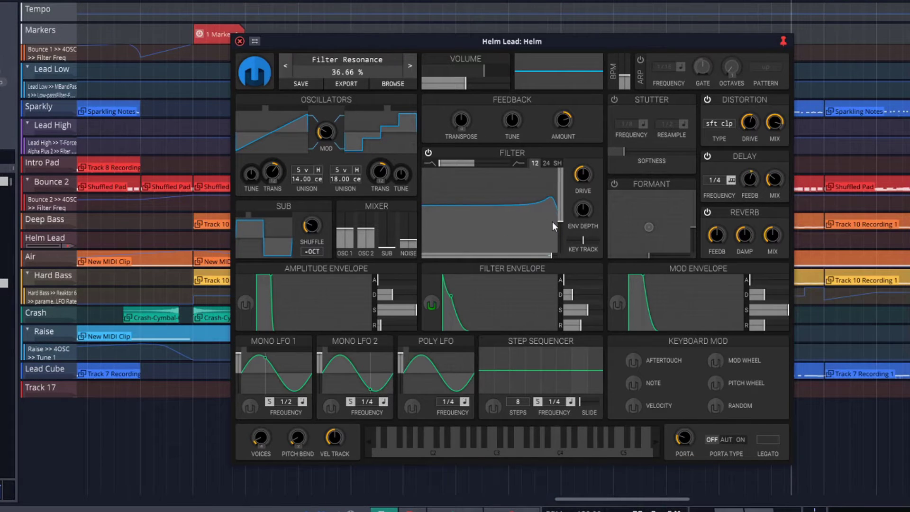
left_click_drag(468, 163, 421, 183)
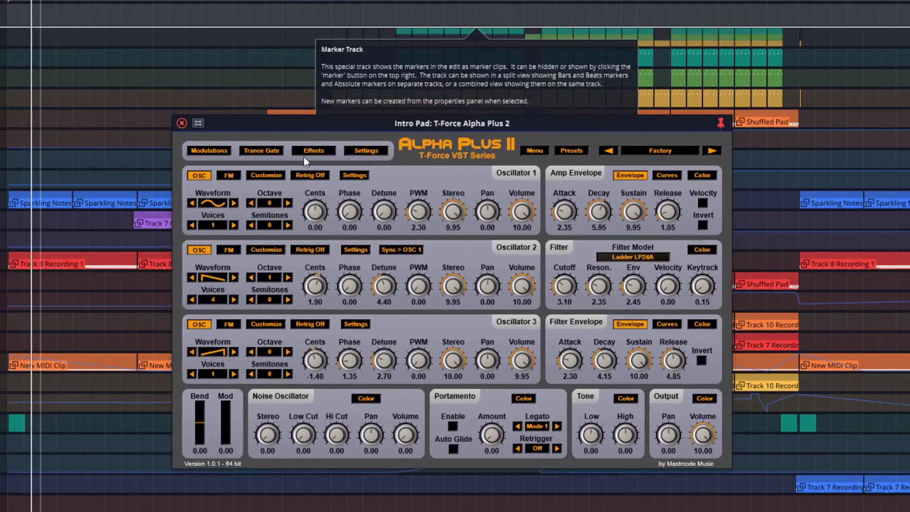
Open and close Alpha Plus II's Trance Gate, view Oscillator 1's FM then OSC settings, and move the window
left_click(253, 148)
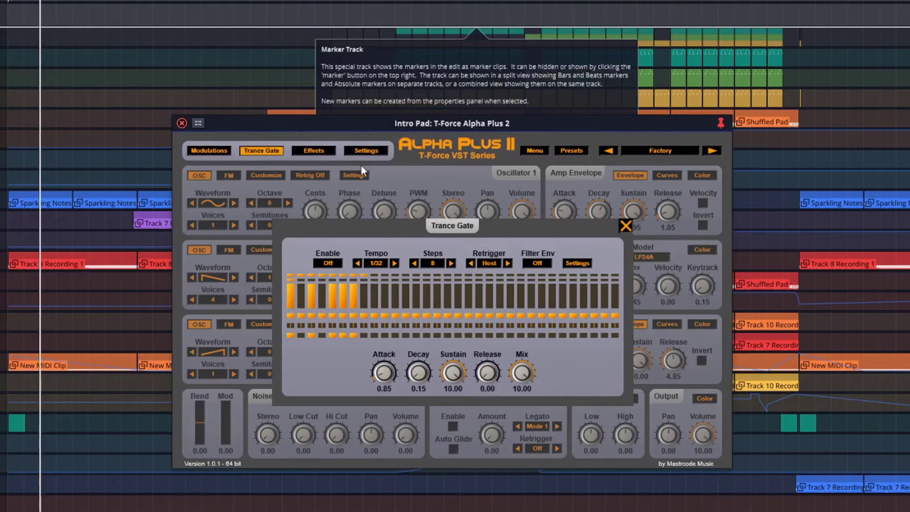
left_click(626, 226)
left_click(229, 176)
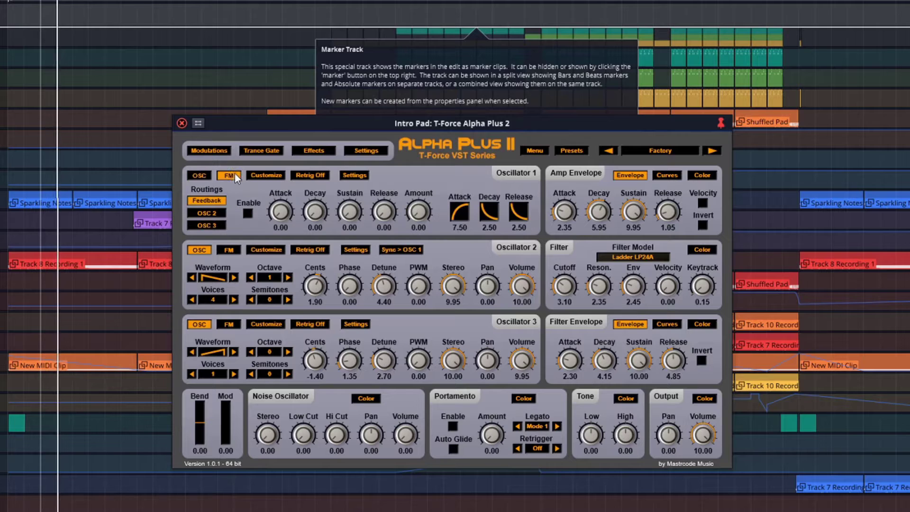
left_click(195, 176)
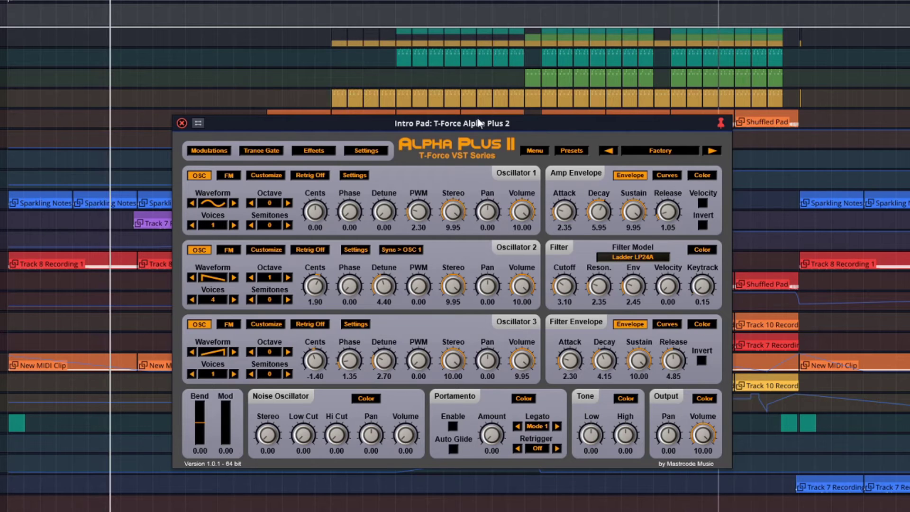
left_click_drag(524, 129, 550, 87)
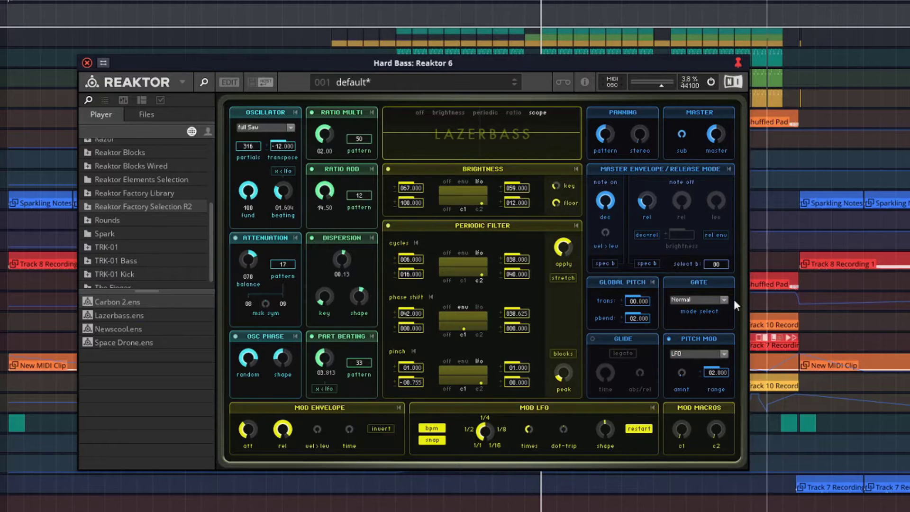
Nudge the Reaktor window, switch Lazerbass to periodic then scope view, and close Reaktor
left_click_drag(226, 64, 223, 55)
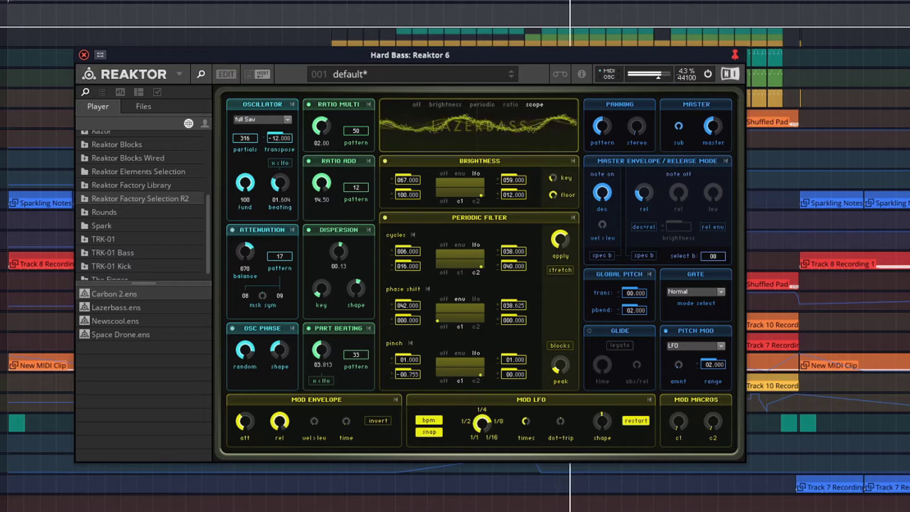
left_click(507, 103)
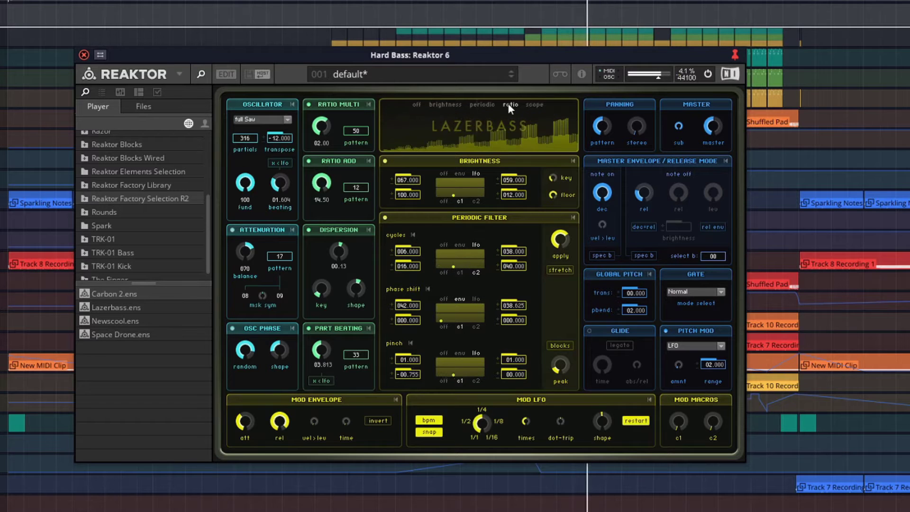
left_click(471, 105)
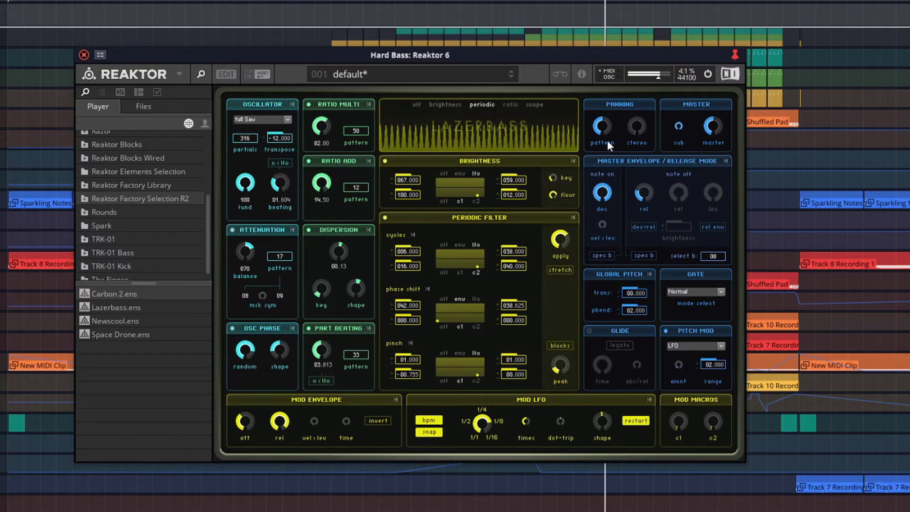
left_click_drag(567, 59, 604, 56)
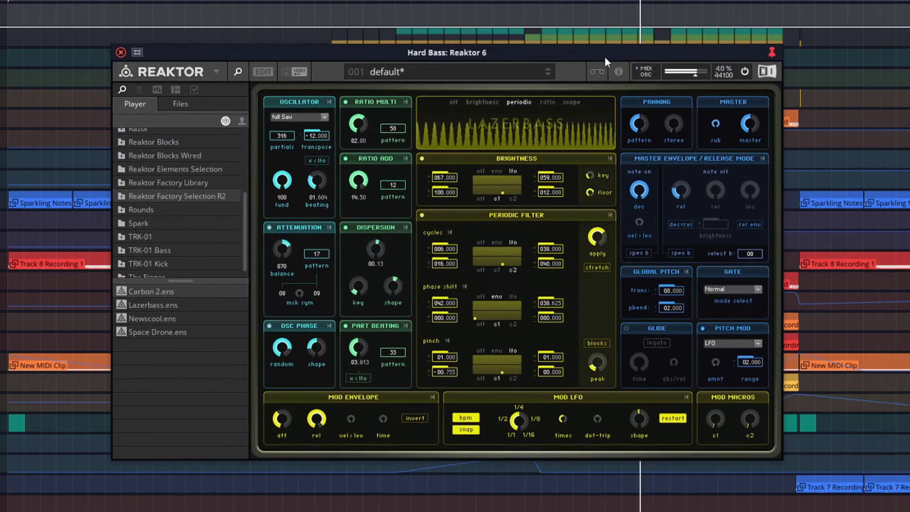
left_click(568, 101)
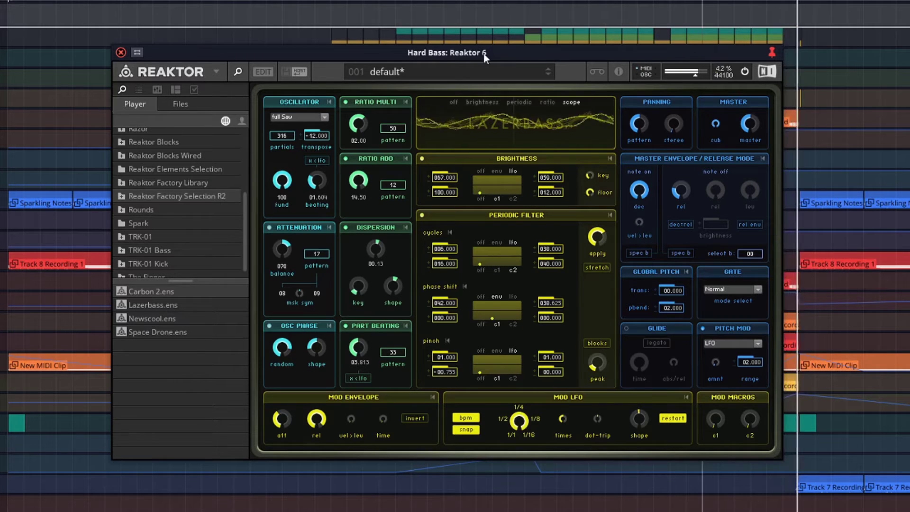
left_click(137, 52)
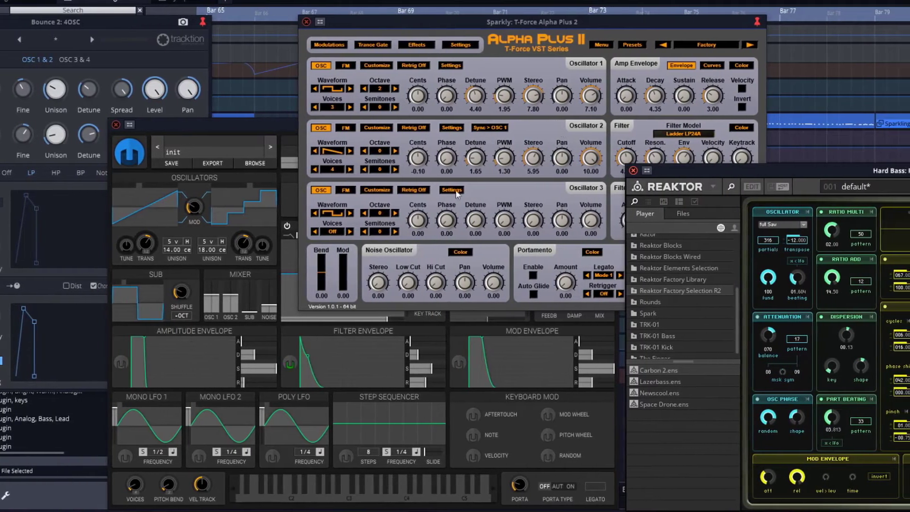
Rearrange the Helm, Alpha Plus II and Reaktor windows, moving them and bringing each to the front
left_click(292, 329)
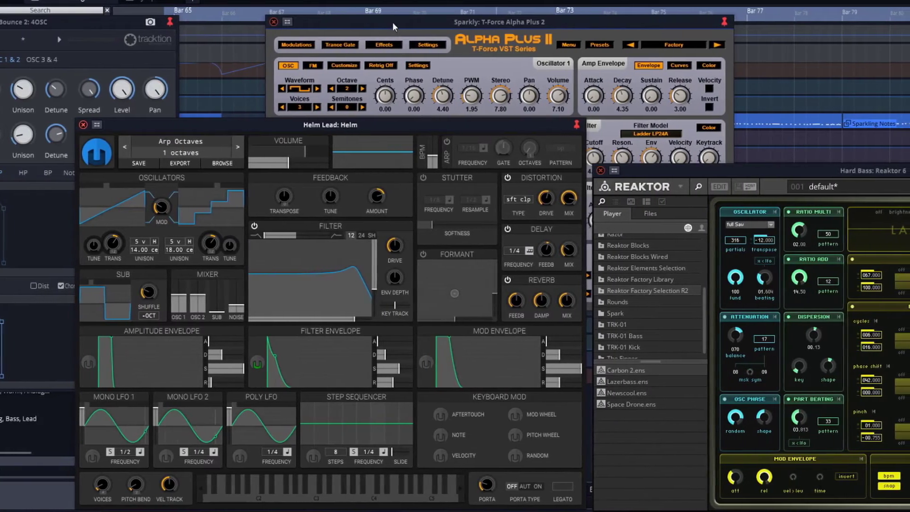
left_click_drag(391, 27, 20, 98)
left_click(303, 386)
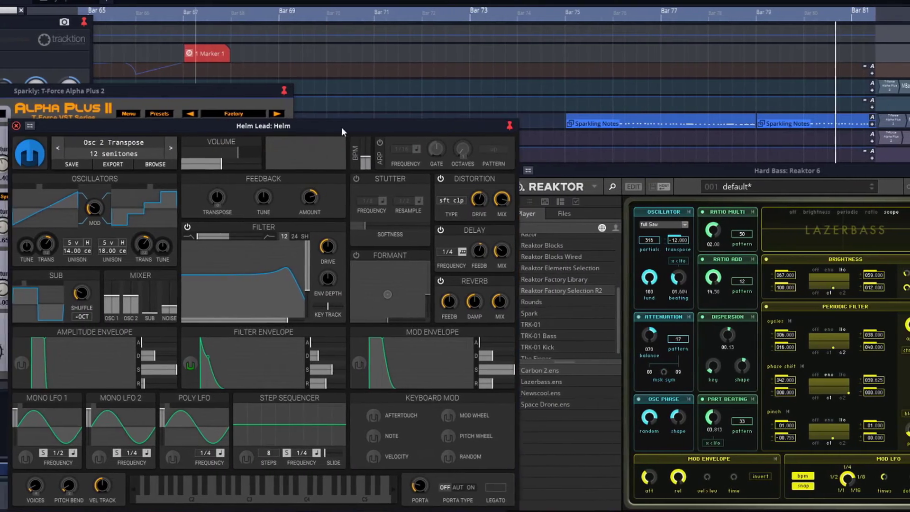
left_click_drag(341, 127, 371, 114)
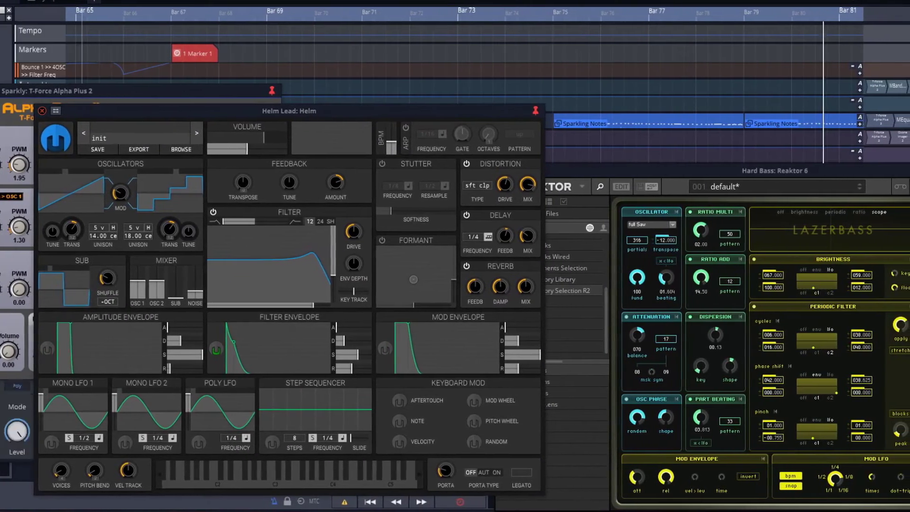
left_click_drag(142, 90, 161, 52)
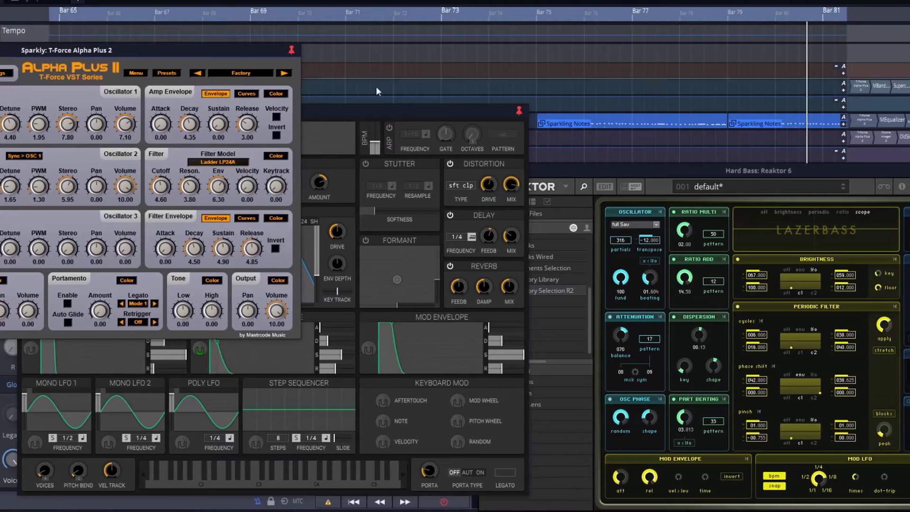
left_click(374, 112)
left_click_drag(628, 167, 624, 111)
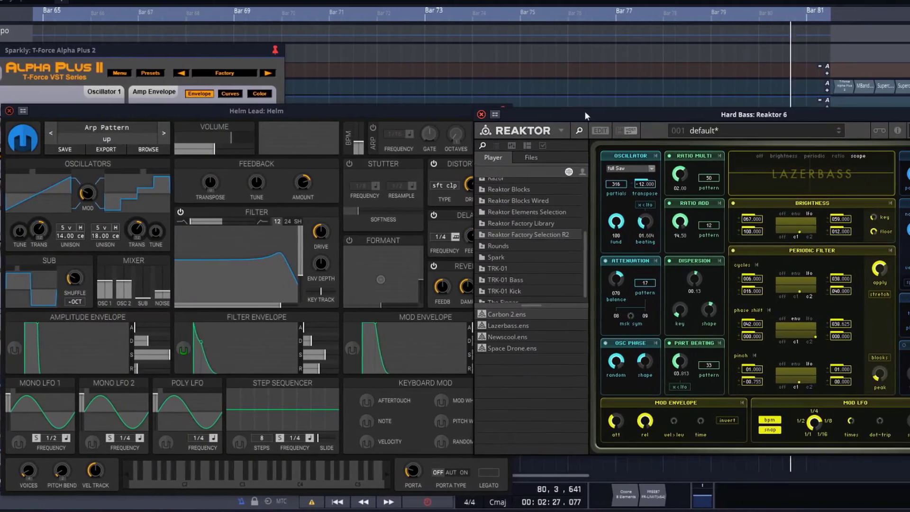
left_click(313, 169)
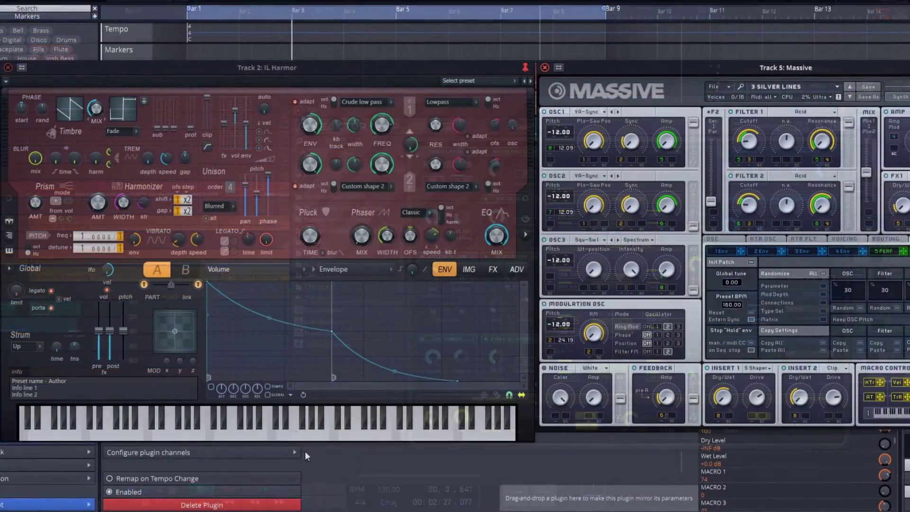
Browse Harmor's FX, ENV, ADV and IMG pages, ending on the effects page
left_click(493, 269)
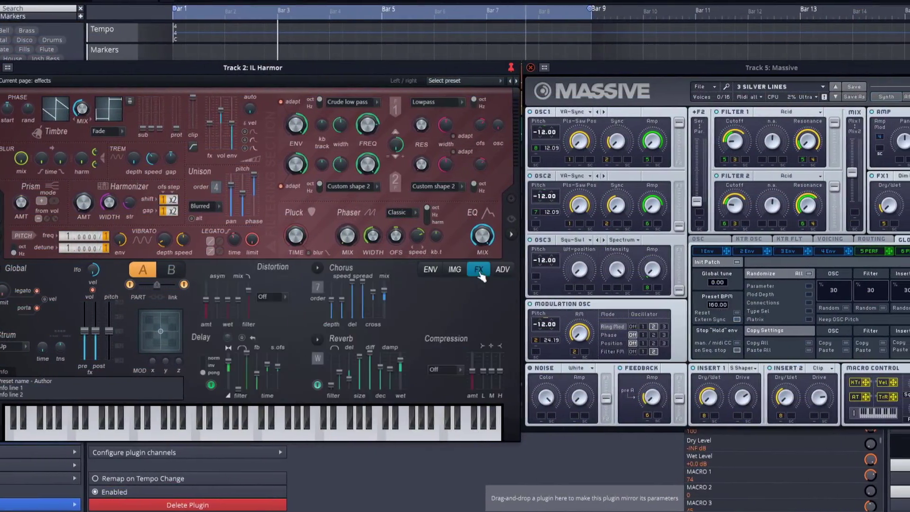
left_click(430, 269)
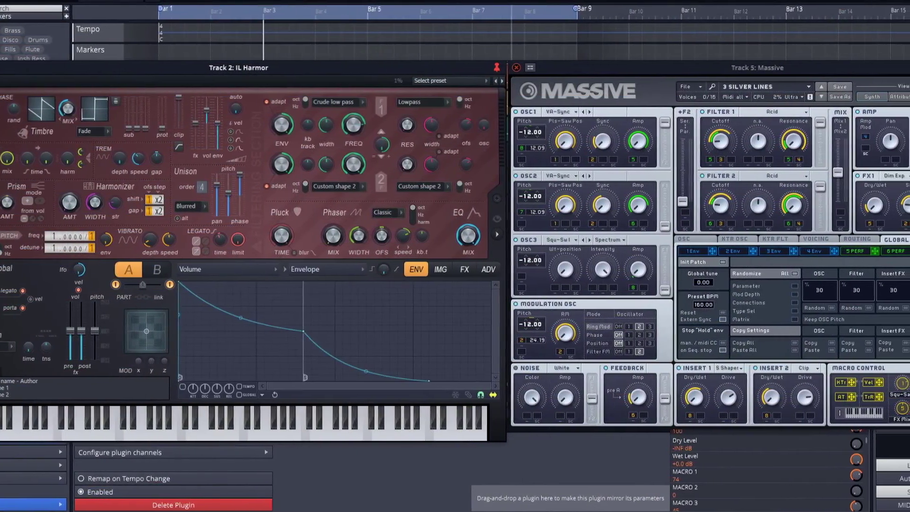
left_click(488, 269)
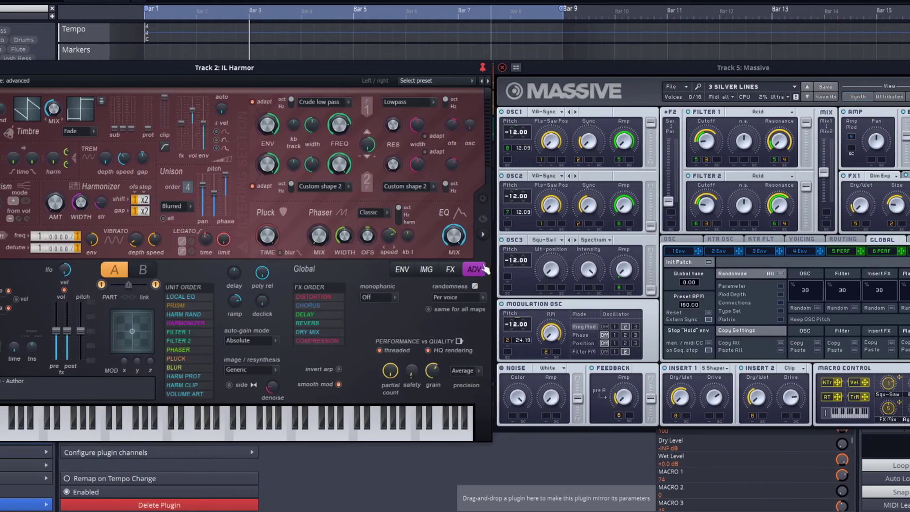
left_click(450, 269)
left_click(402, 269)
left_click(427, 270)
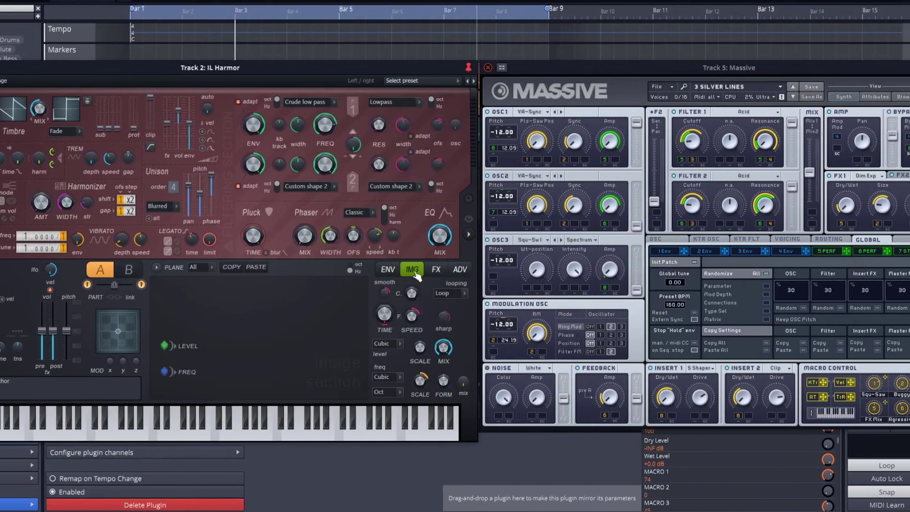
left_click(435, 269)
In Massive, view the envelope editor and set the 5 PERF slot to Stepper mode
left_click(747, 251)
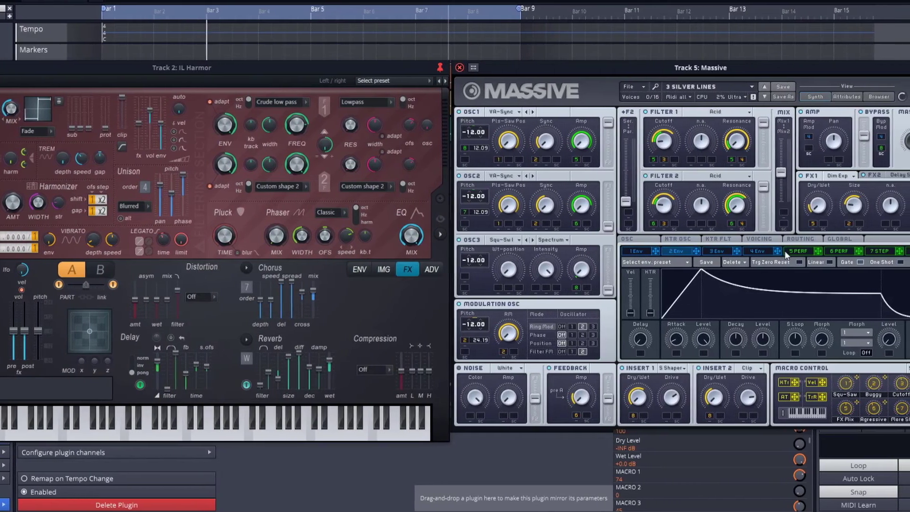
left_click(785, 253)
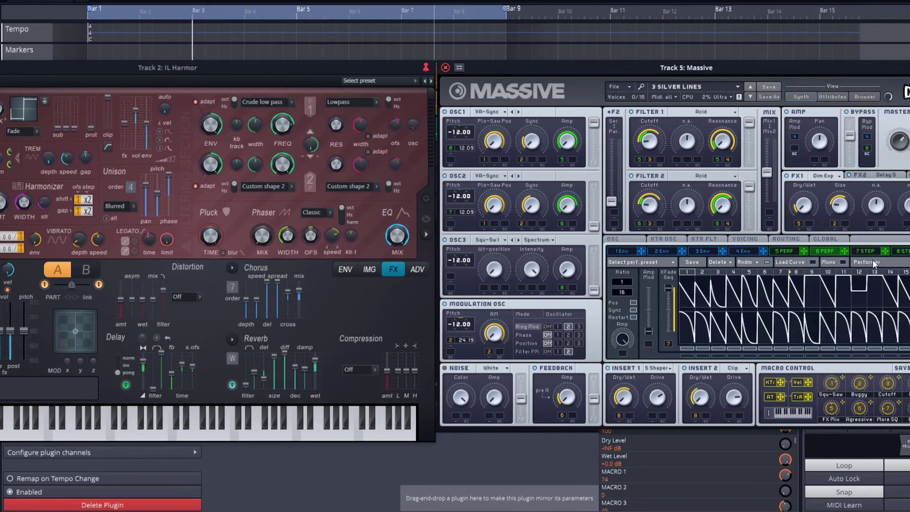
left_click(872, 259)
left_click(869, 249)
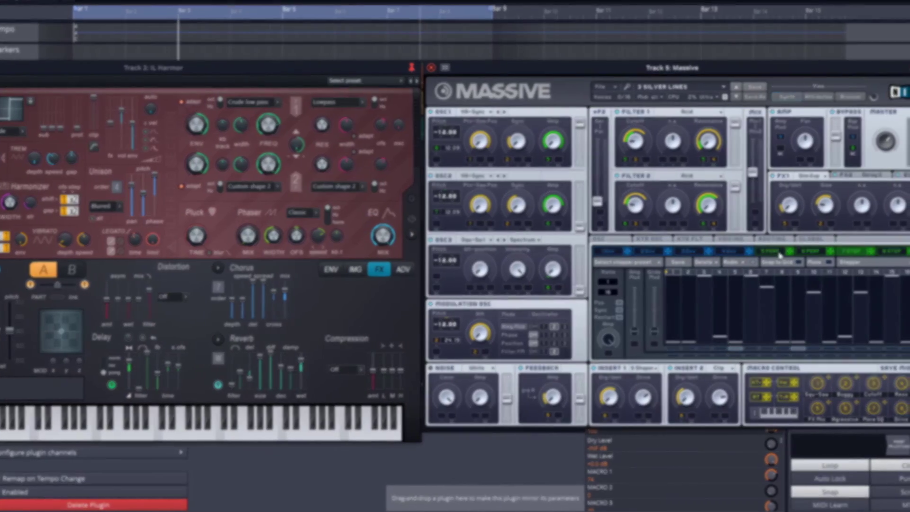